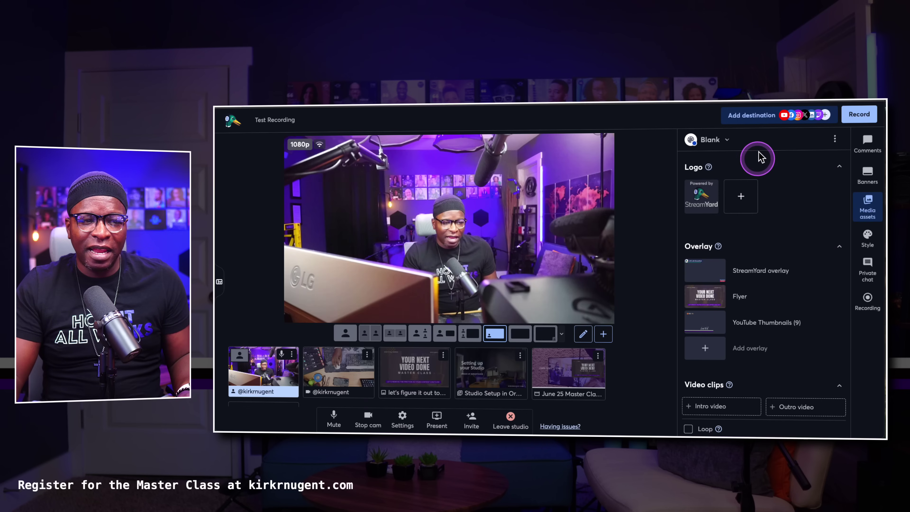
# Operate controls in the right-hand studio panel.
pyautogui.scroll(-2, 756, 234)
pyautogui.scroll(2, 761, 234)
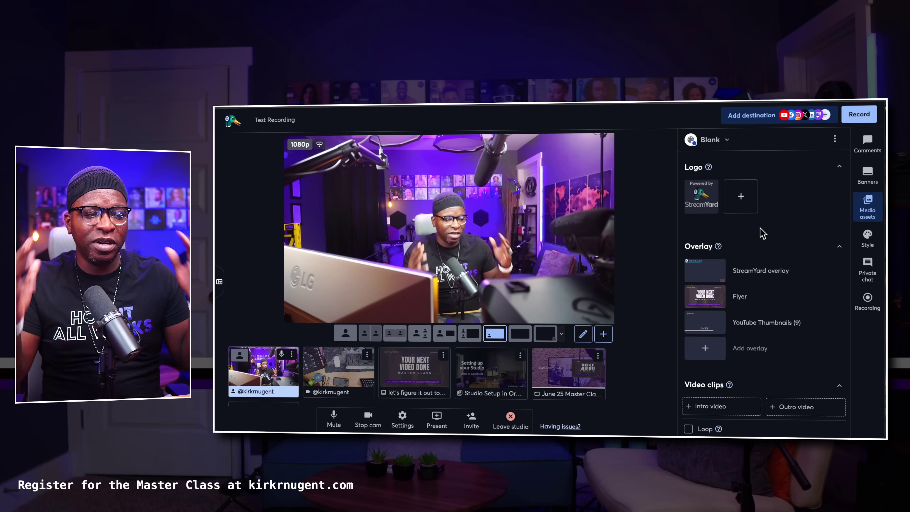
pyautogui.click(754, 224)
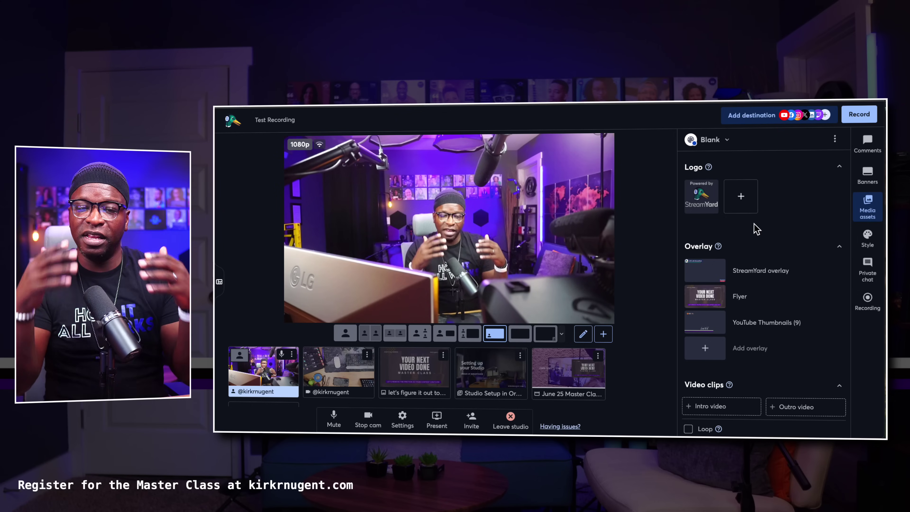
pyautogui.click(754, 228)
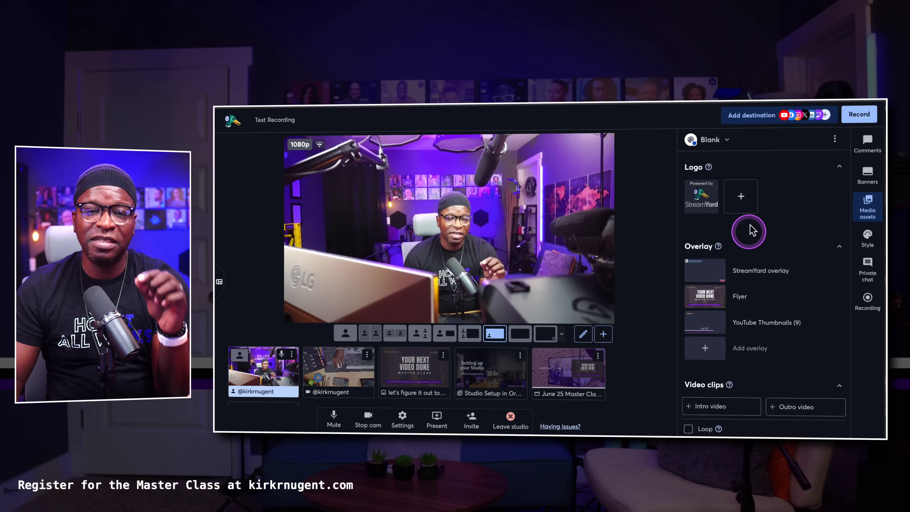
pyautogui.click(770, 237)
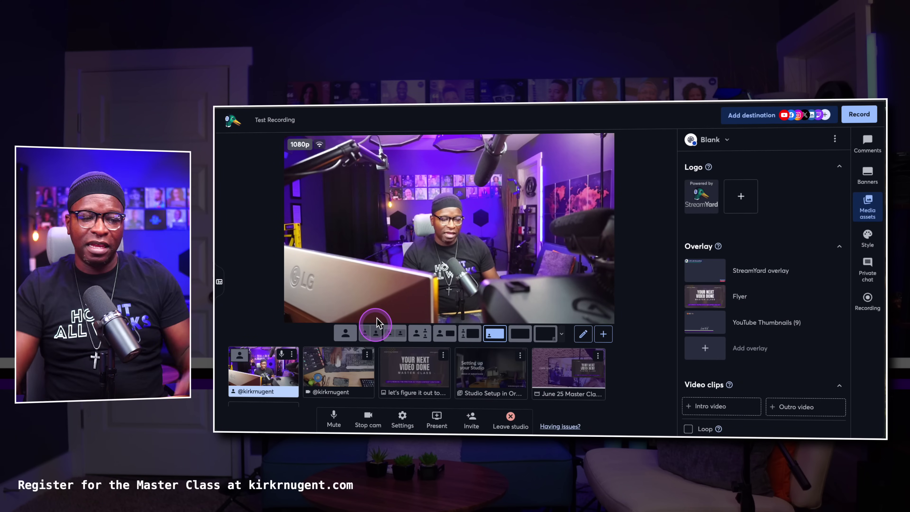
# Add the overhead desk camera to the stage and choose the Group layout.
pyautogui.scroll(-1, 431, 356)
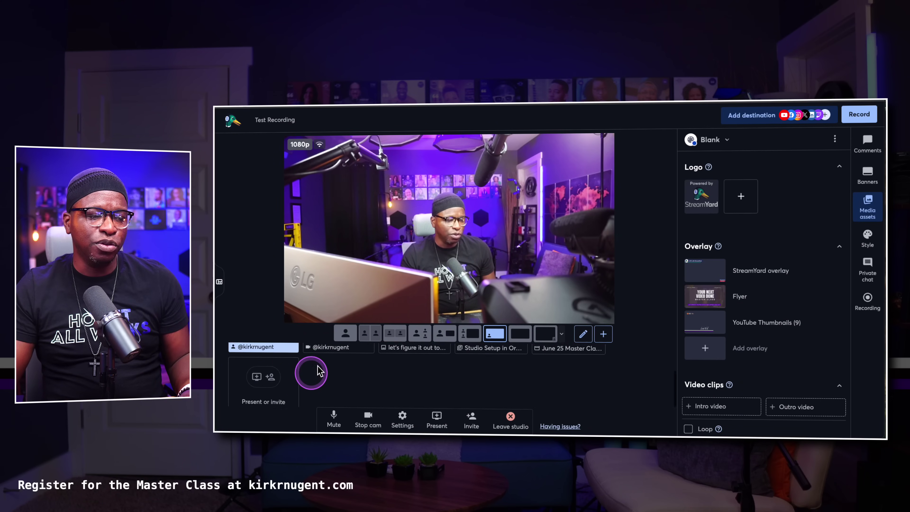
pyautogui.scroll(1, 310, 371)
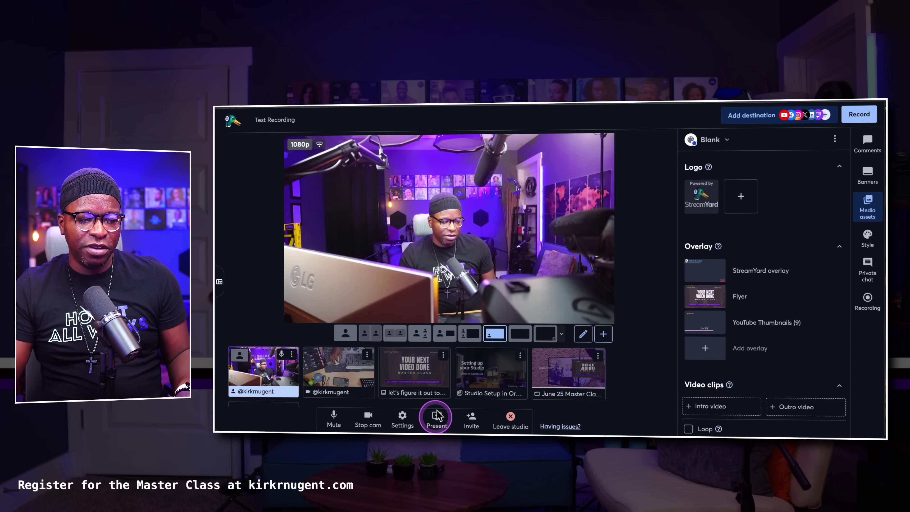
pyautogui.click(443, 416)
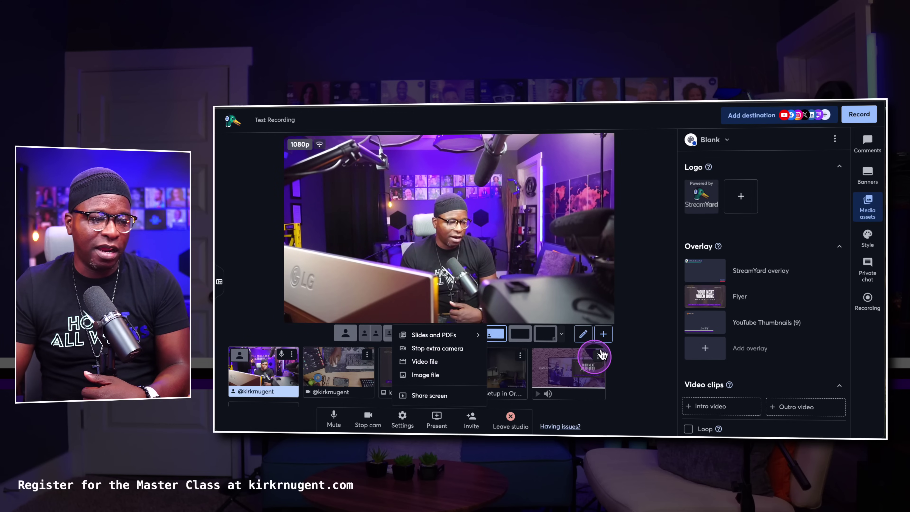
pyautogui.click(631, 358)
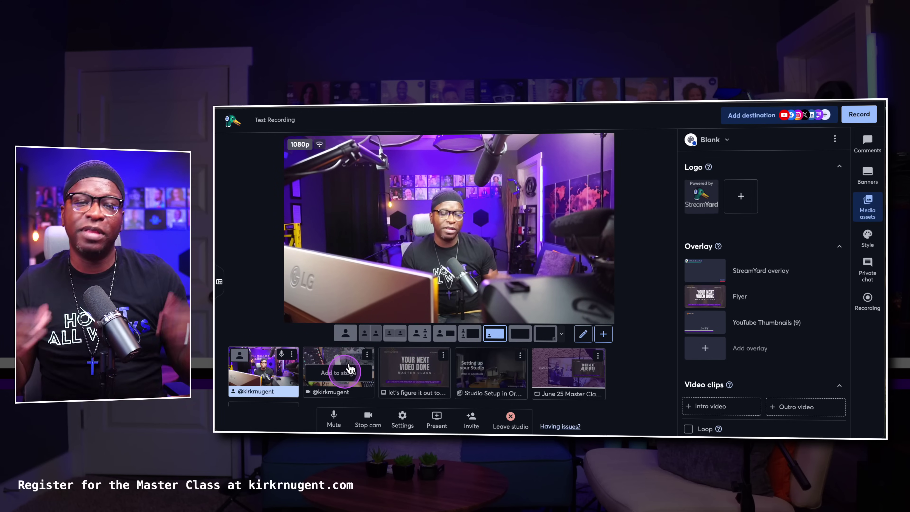
pyautogui.click(349, 368)
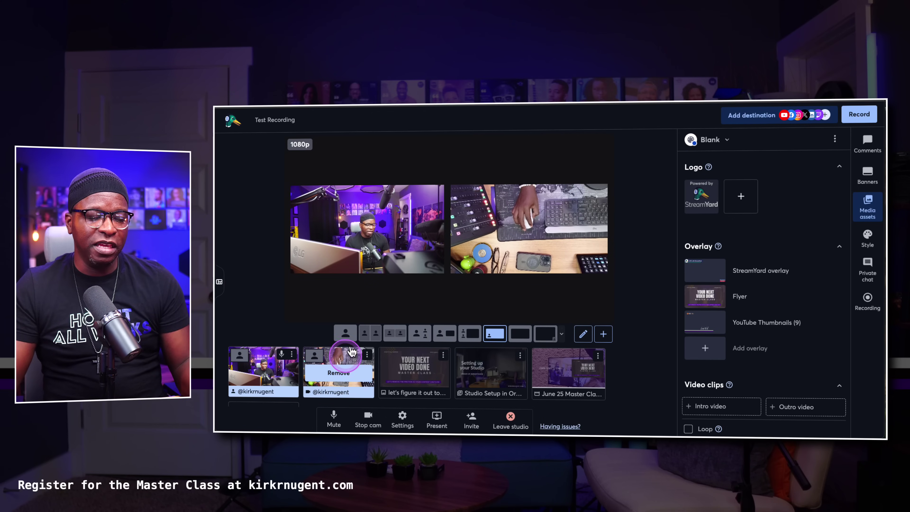
pyautogui.click(394, 331)
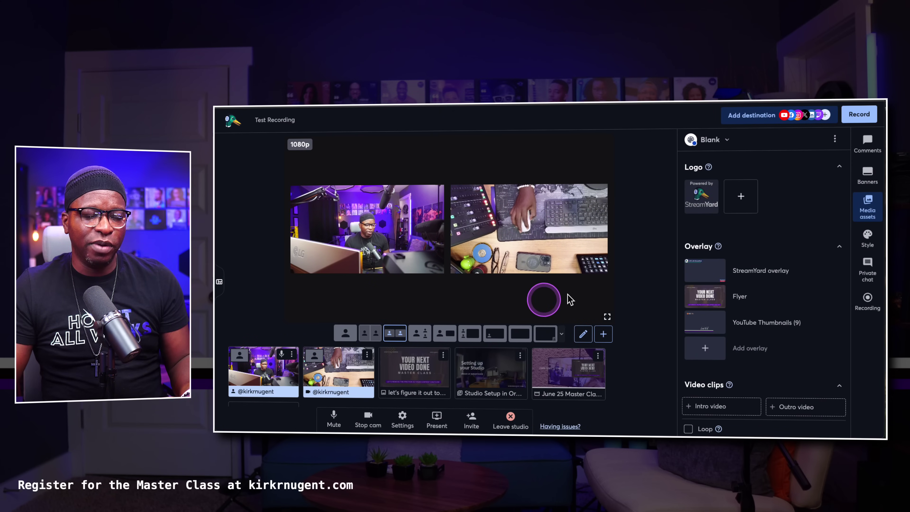
# Set the purple HIAW Background behind the cameras, briefly trying YouTube Thumbnails in between.
pyautogui.scroll(-1, 797, 297)
pyautogui.scroll(-10, 798, 298)
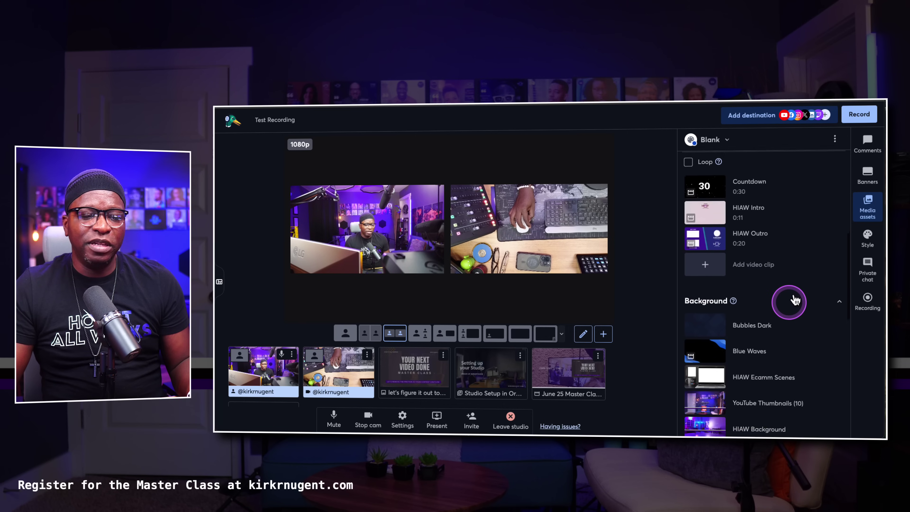
pyautogui.click(711, 320)
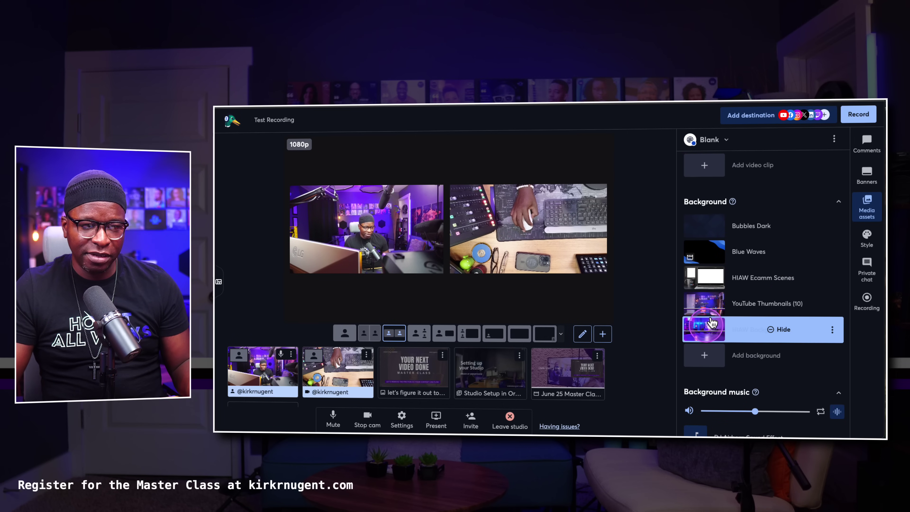
pyautogui.click(709, 307)
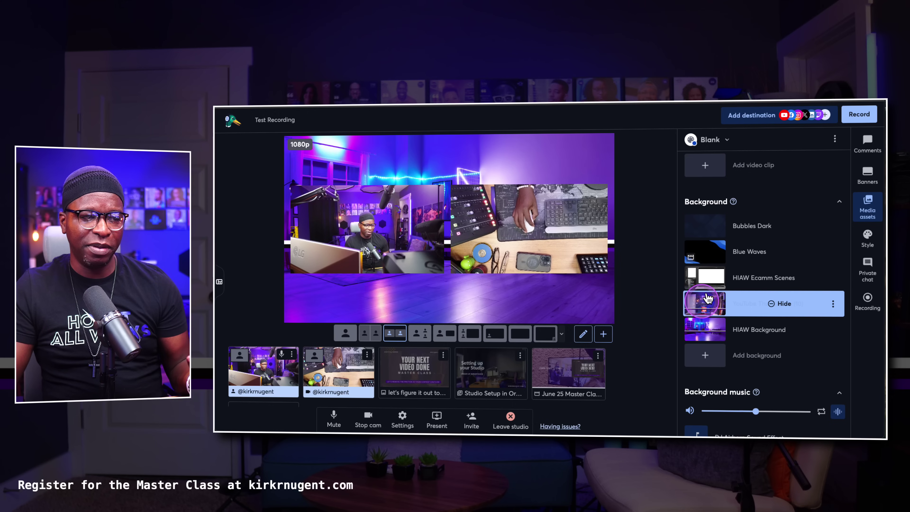
pyautogui.click(712, 326)
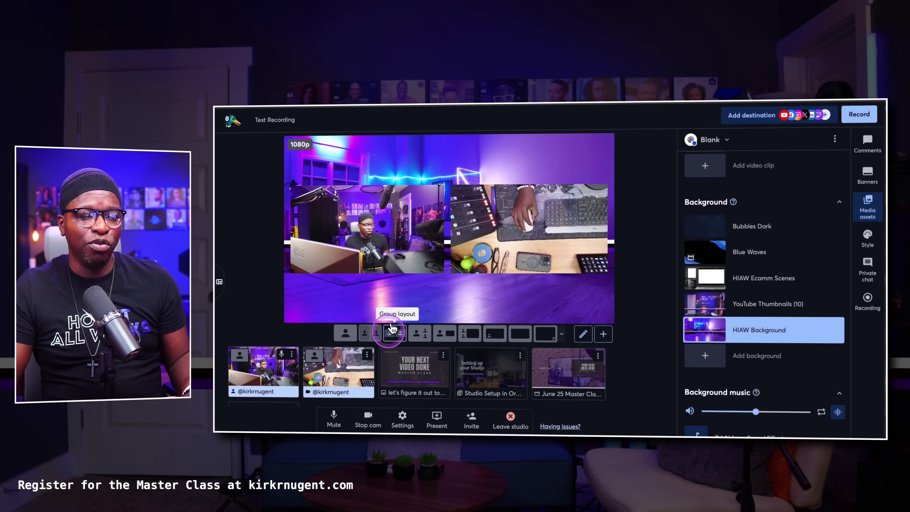
# Switch the stage layout to Cropped, then to Solo with only the host camera.
pyautogui.click(374, 330)
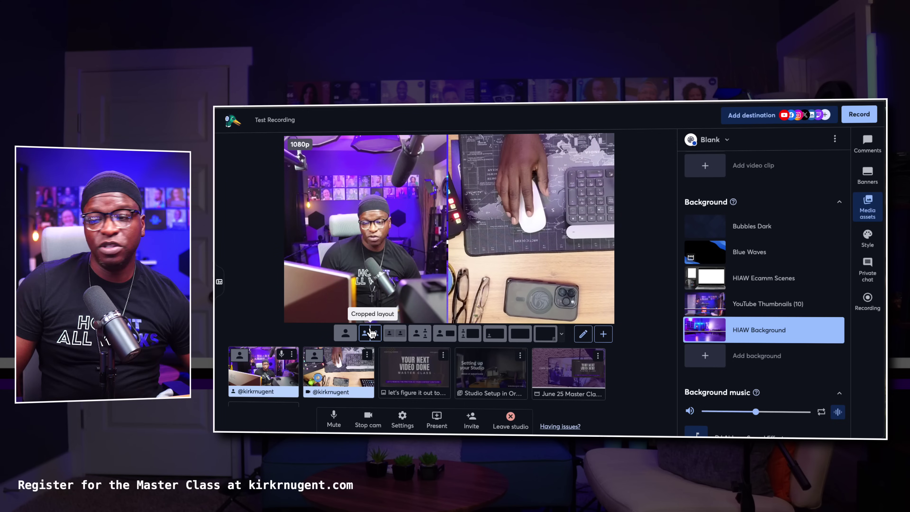
pyautogui.click(348, 332)
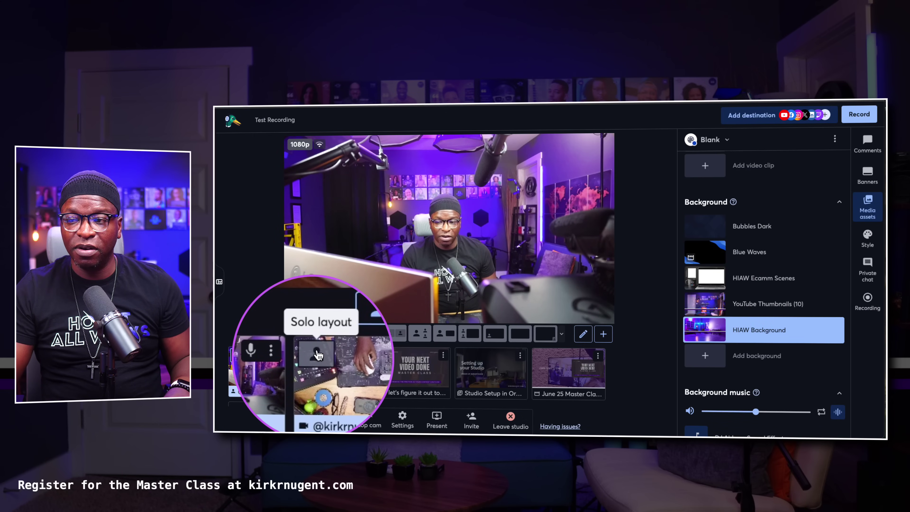
# Solo the desk and front cameras in turn, then return both to the Group layout.
pyautogui.click(318, 355)
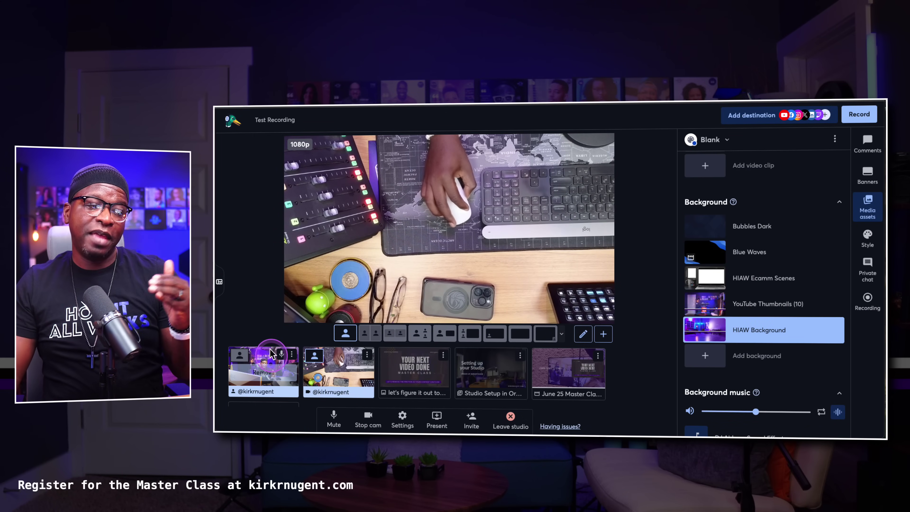
pyautogui.click(239, 355)
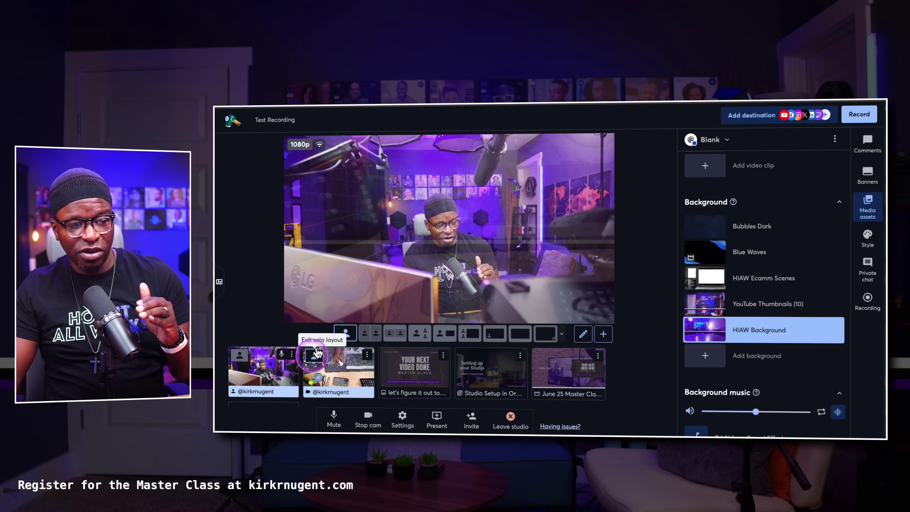
pyautogui.click(240, 355)
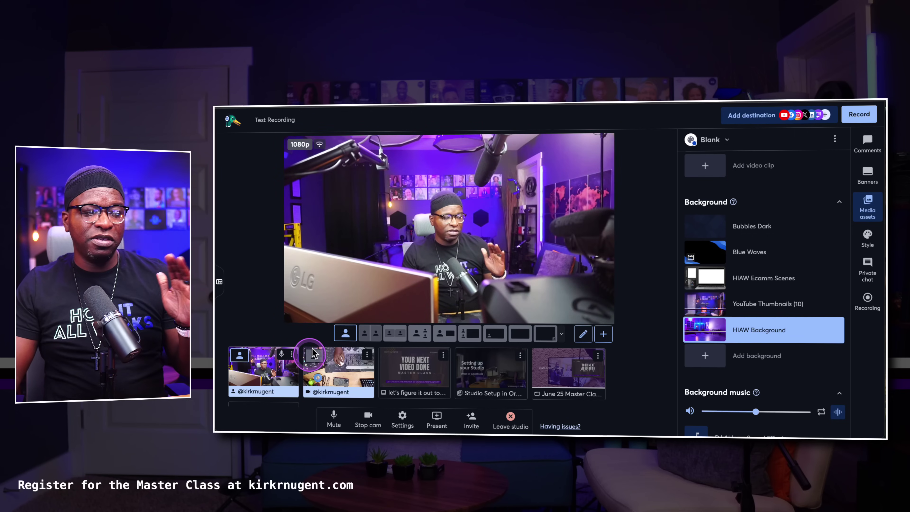
pyautogui.click(316, 354)
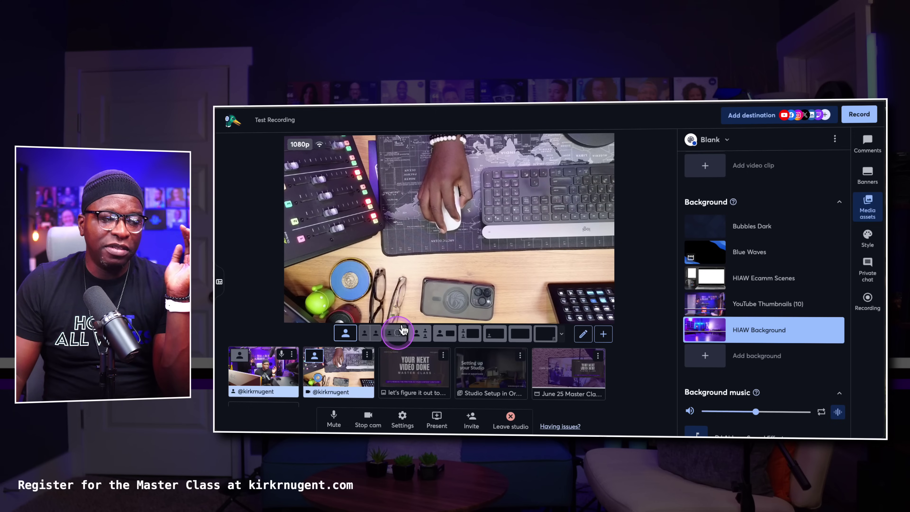
pyautogui.click(400, 331)
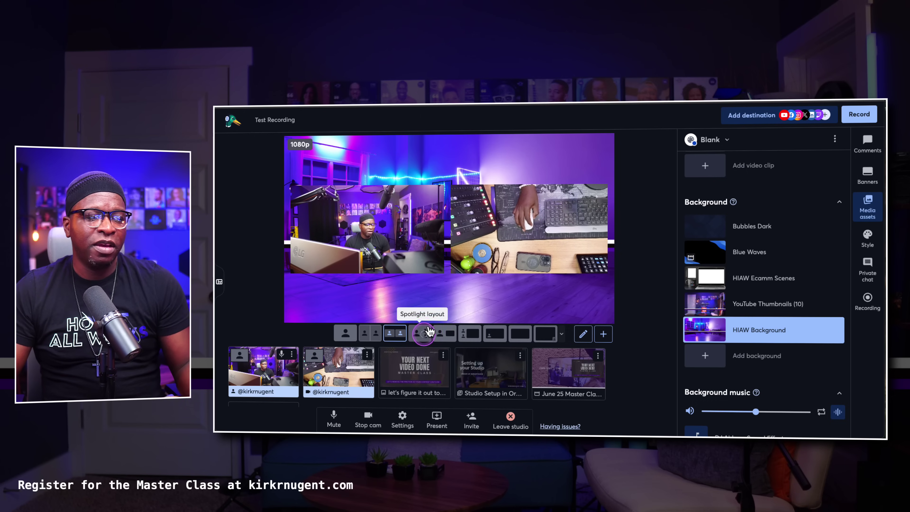
# Switch to the Spotlight layout and swap the desk camera into the main spot.
pyautogui.click(427, 331)
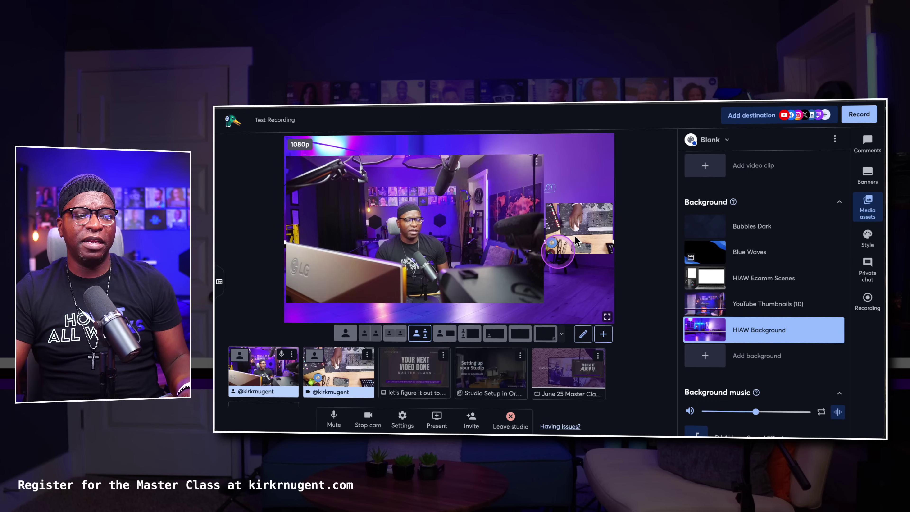
pyautogui.click(549, 224)
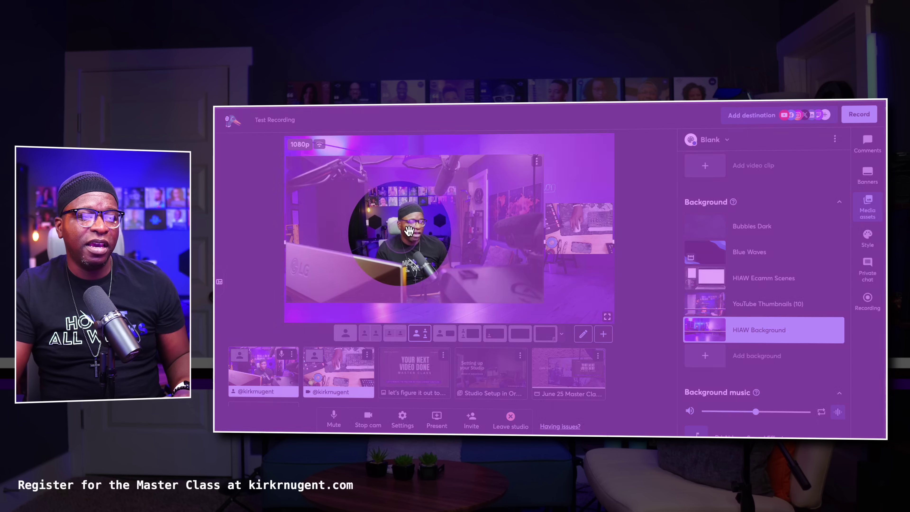
pyautogui.click(454, 224)
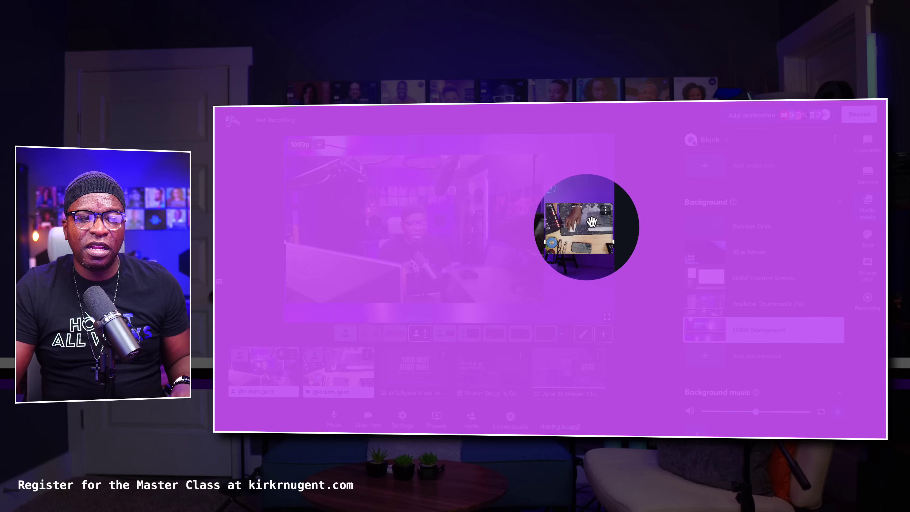
pyautogui.click(531, 226)
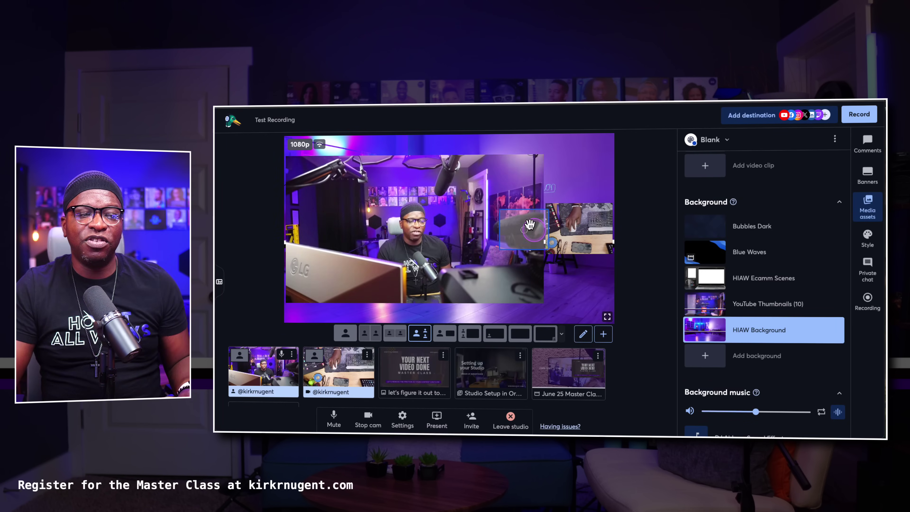
pyautogui.click(489, 224)
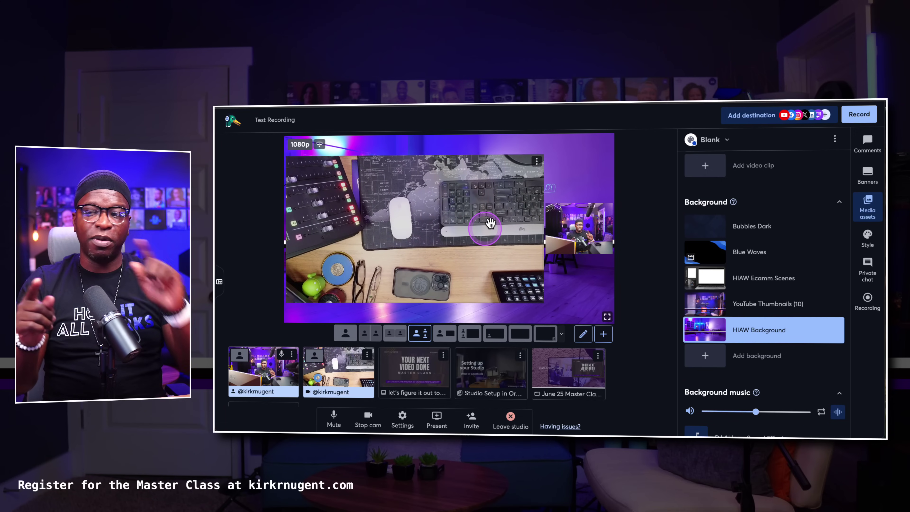
# Swap the cameras back and forth, ending with the front camera large and the desk camera inset.
pyautogui.click(582, 219)
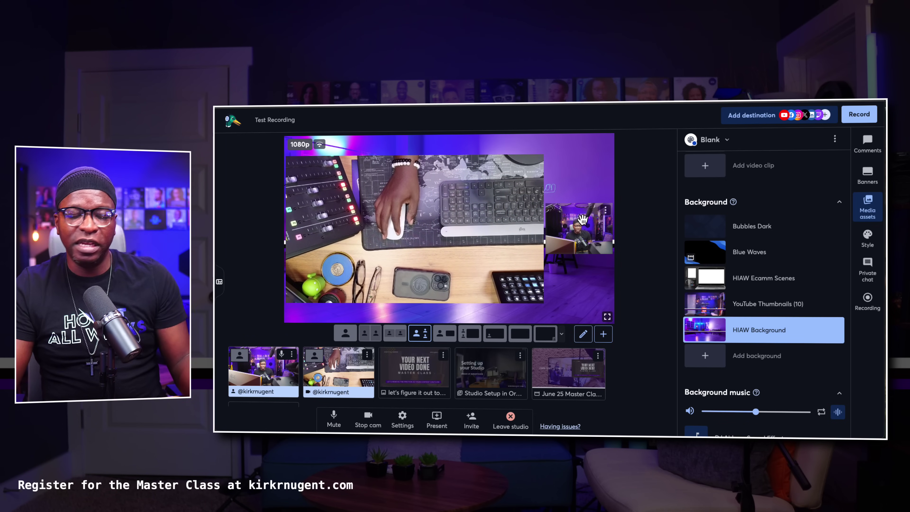
pyautogui.click(480, 220)
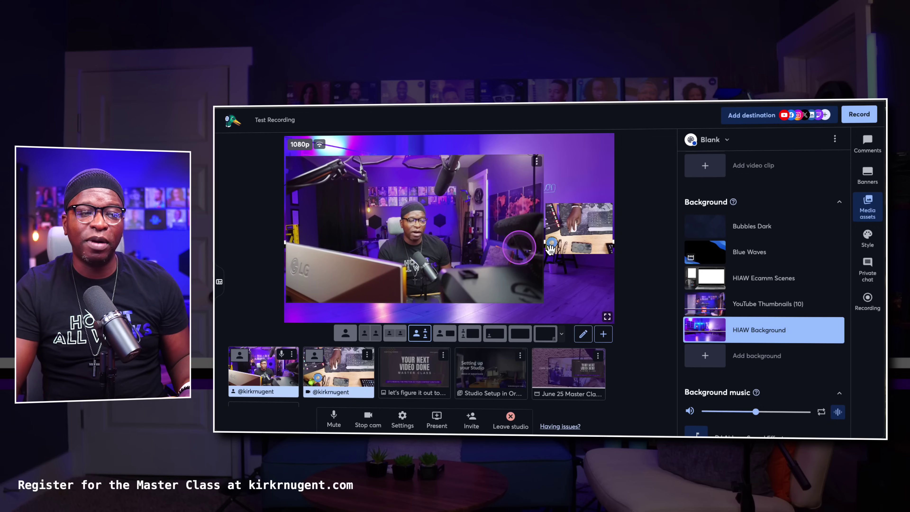
pyautogui.moveTo(513, 226)
pyautogui.mouseDown()
pyautogui.moveTo(521, 232)
pyautogui.moveTo(508, 223)
pyautogui.mouseUp()
pyautogui.click(508, 224)
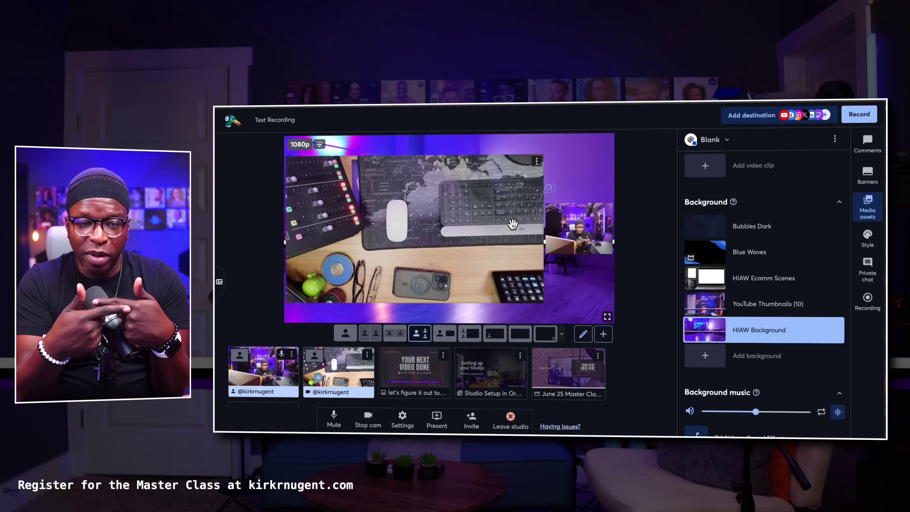
pyautogui.click(493, 219)
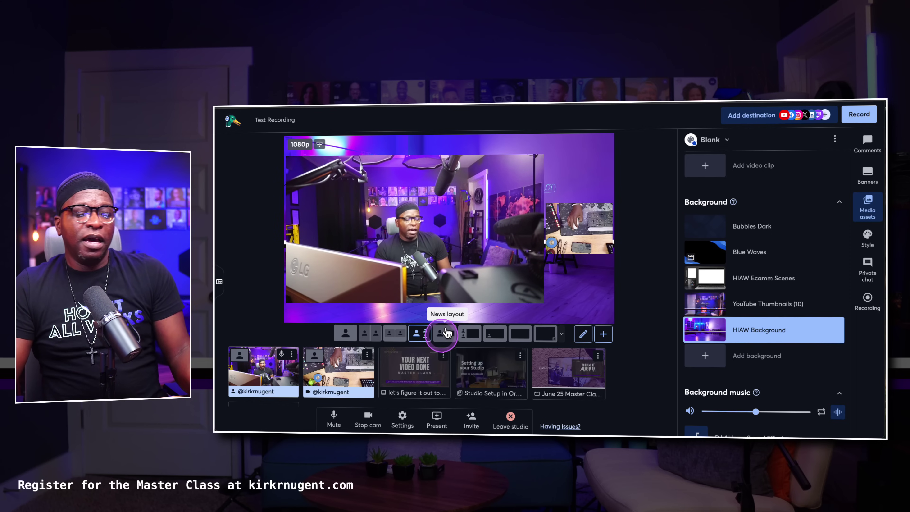
# Switch the stage to the News layout and bring up the Present choices for slides and PDFs.
pyautogui.click(447, 333)
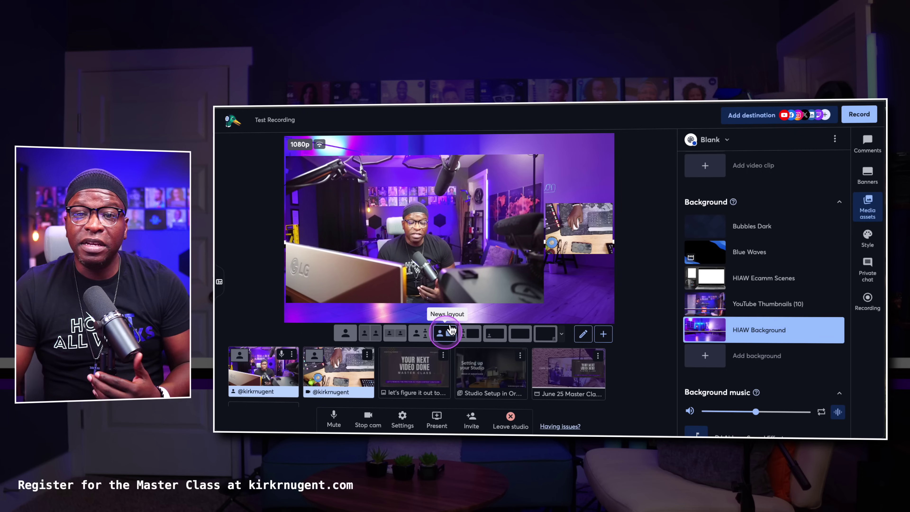
pyautogui.click(438, 416)
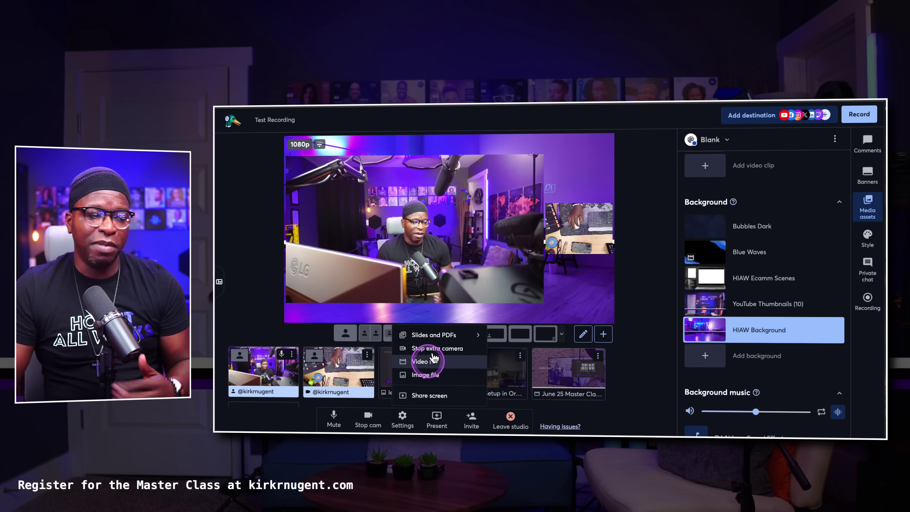